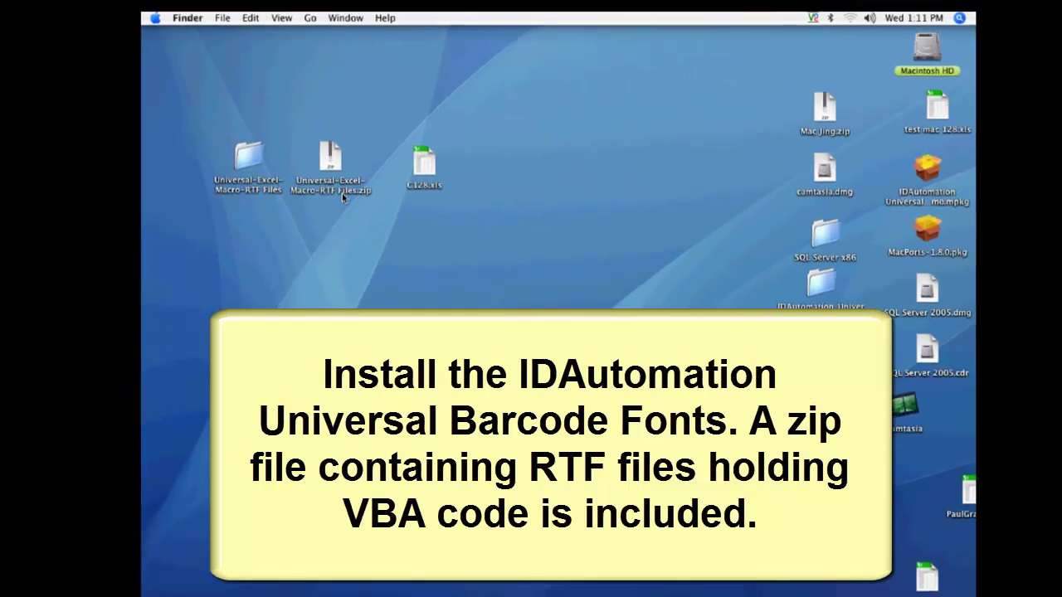
Open the Universal-Excel-Macro-RTF Files folder on the desktop to list its RTF barcode function files.
{"action": "double_click", "coordinate": [247, 158]}
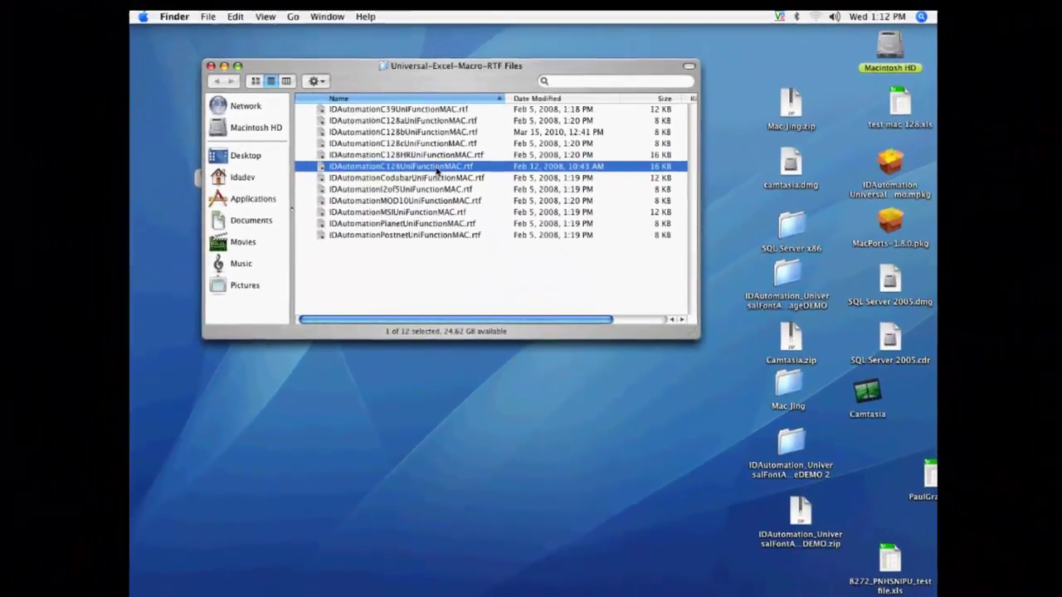
Copy all code from IDAutomationC128UniFunctionMAC.rtf in TextEdit, then minimise it and close the RTF folder.
{"action": "double_click", "coordinate": [435, 199]}
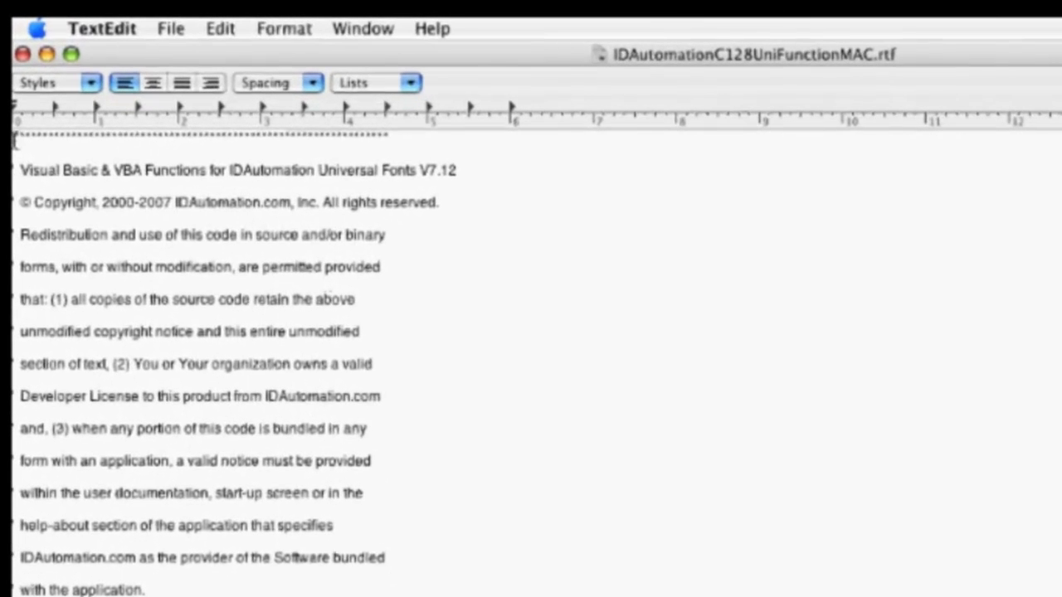
{"action": "left_click_drag", "start_coordinate": [14, 141], "coordinate": [116, 329]}
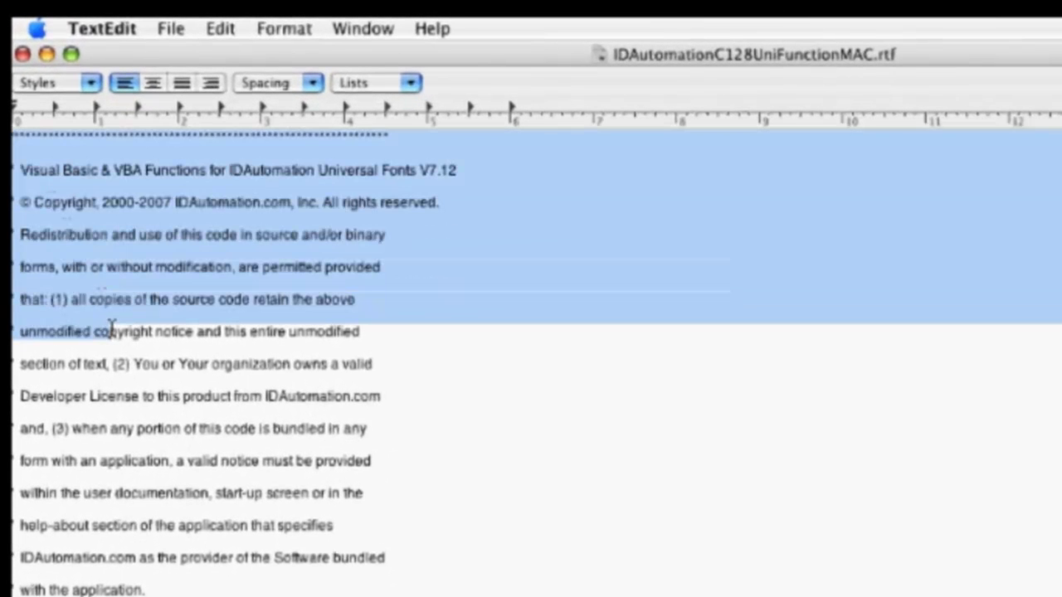
{"action": "left_click", "coordinate": [220, 28]}
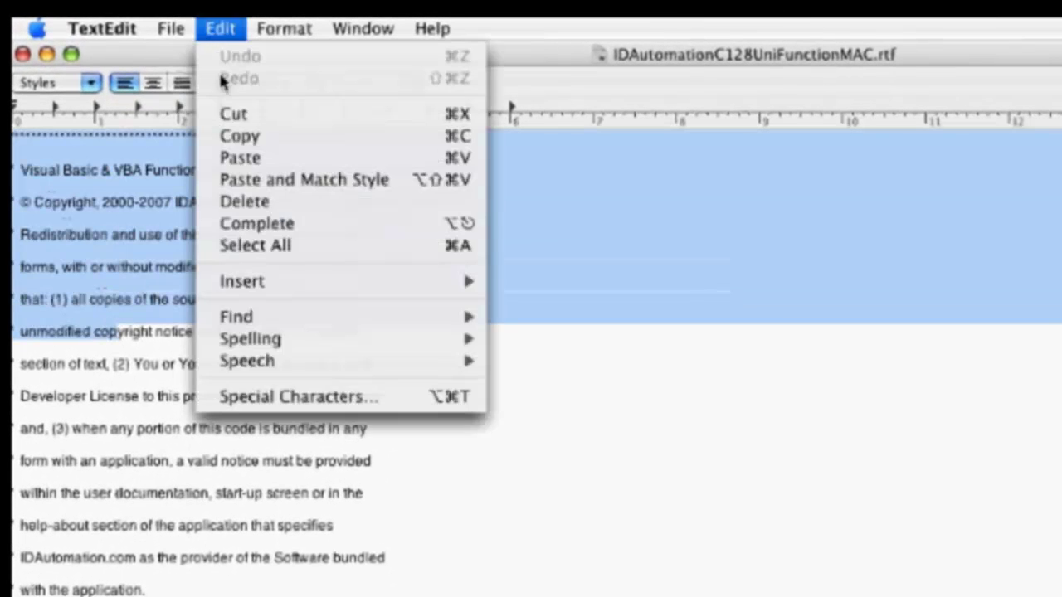
{"action": "left_click", "coordinate": [260, 243]}
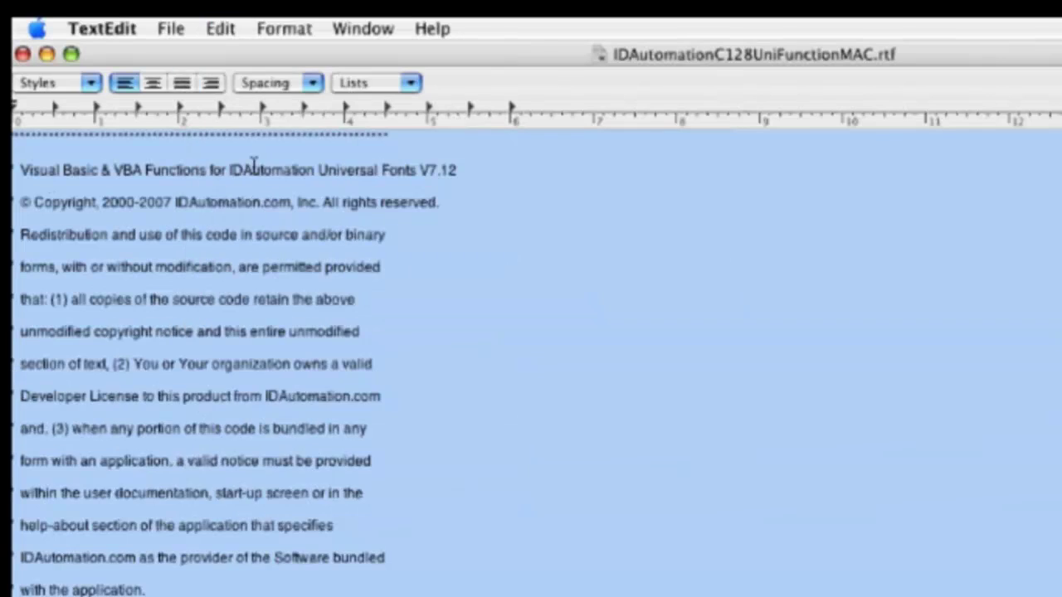
{"action": "left_click", "coordinate": [230, 29]}
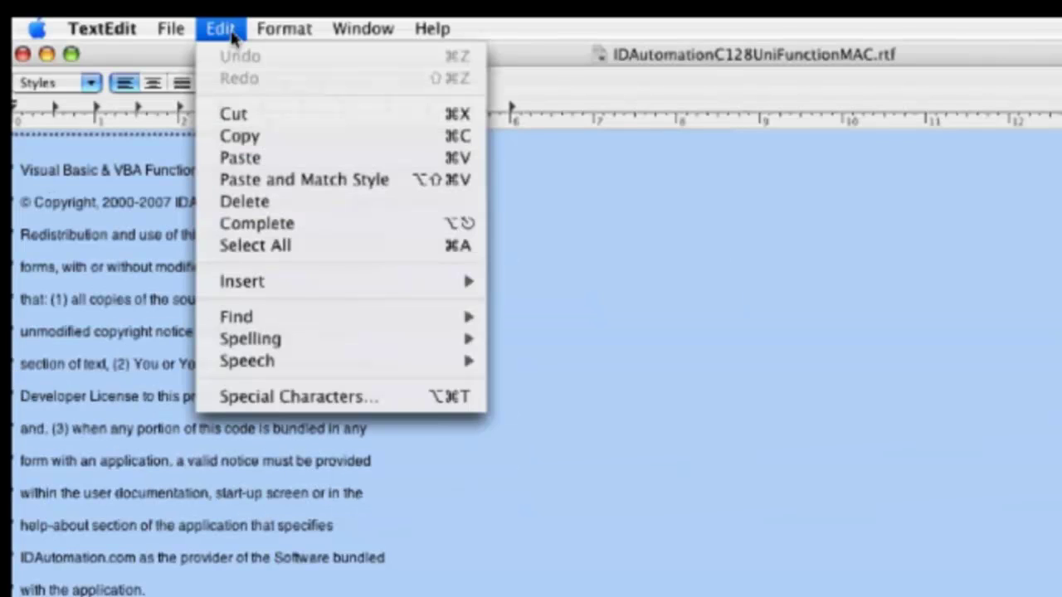
{"action": "left_click", "coordinate": [242, 136]}
{"action": "left_click", "coordinate": [47, 54]}
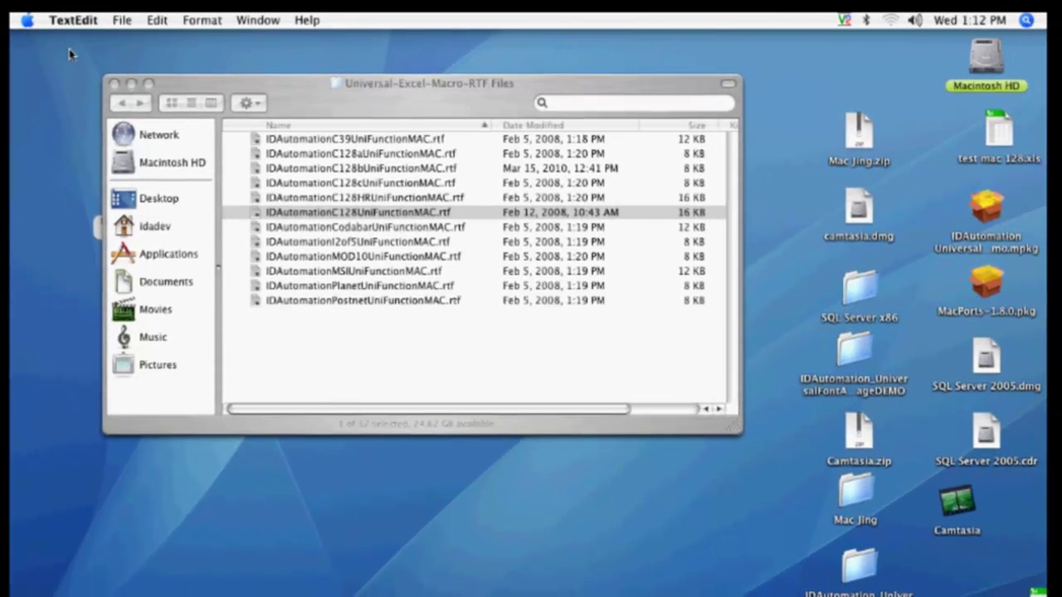
{"action": "left_click", "coordinate": [115, 83]}
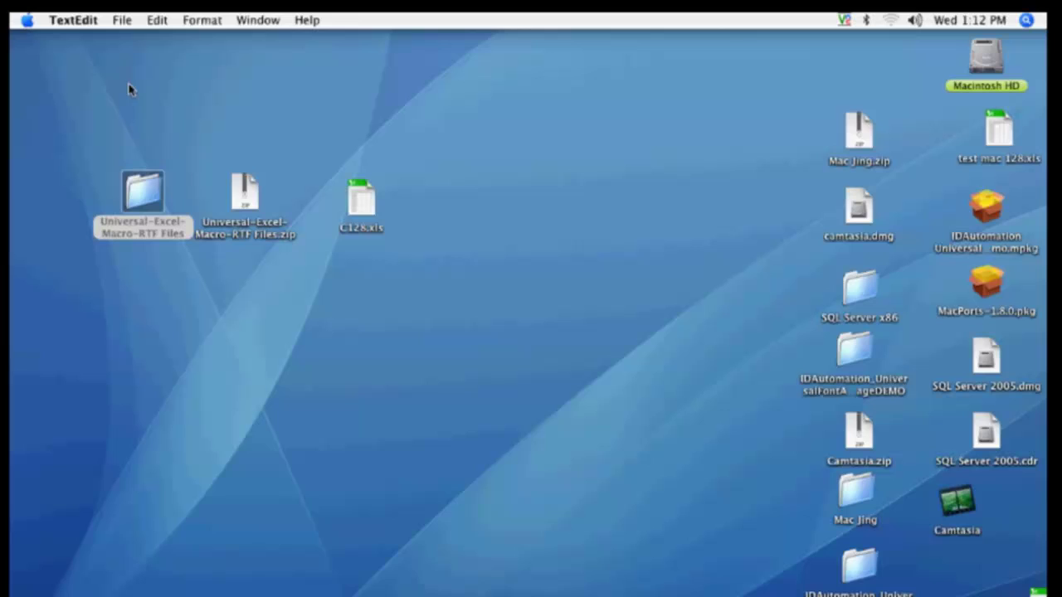
Open the C128.xls workbook and launch the Visual Basic Editor via Tools > Macro.
{"action": "double_click", "coordinate": [362, 204]}
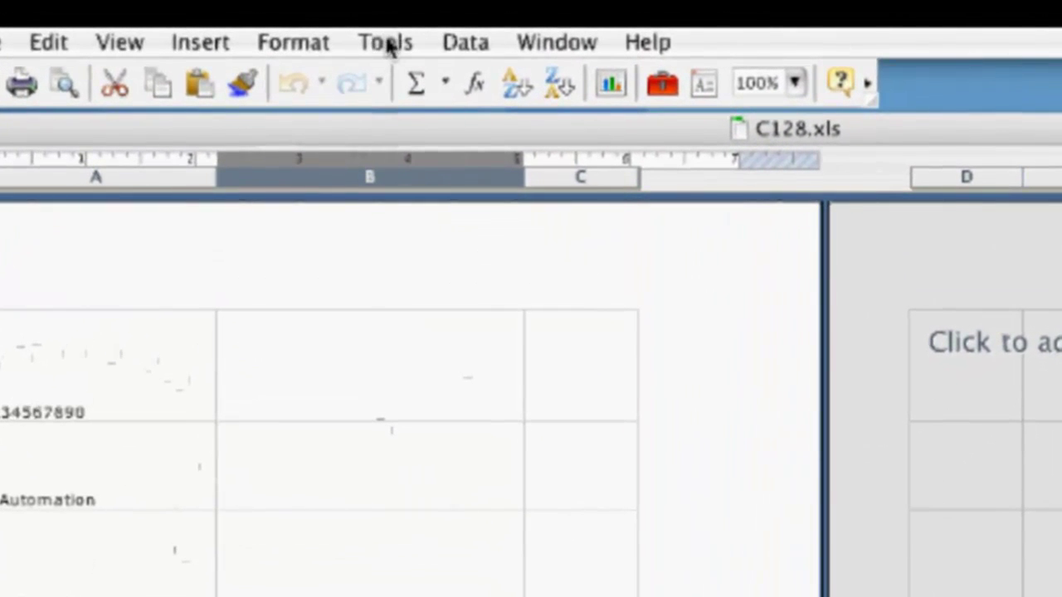
{"action": "left_click", "coordinate": [384, 38]}
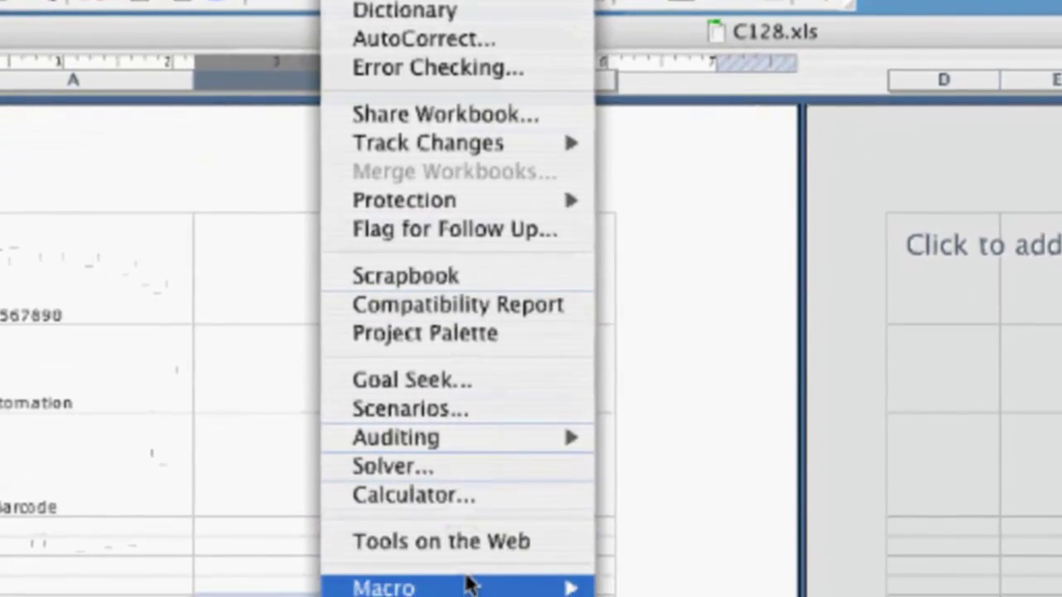
{"action": "mouse_move", "coordinate": [469, 585]}
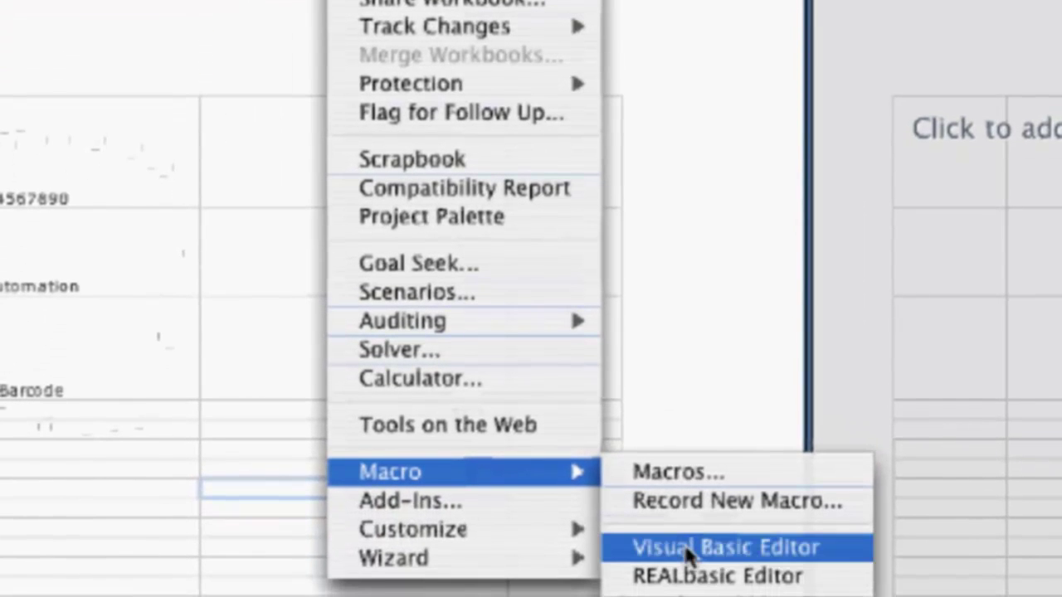
{"action": "left_click", "coordinate": [688, 549]}
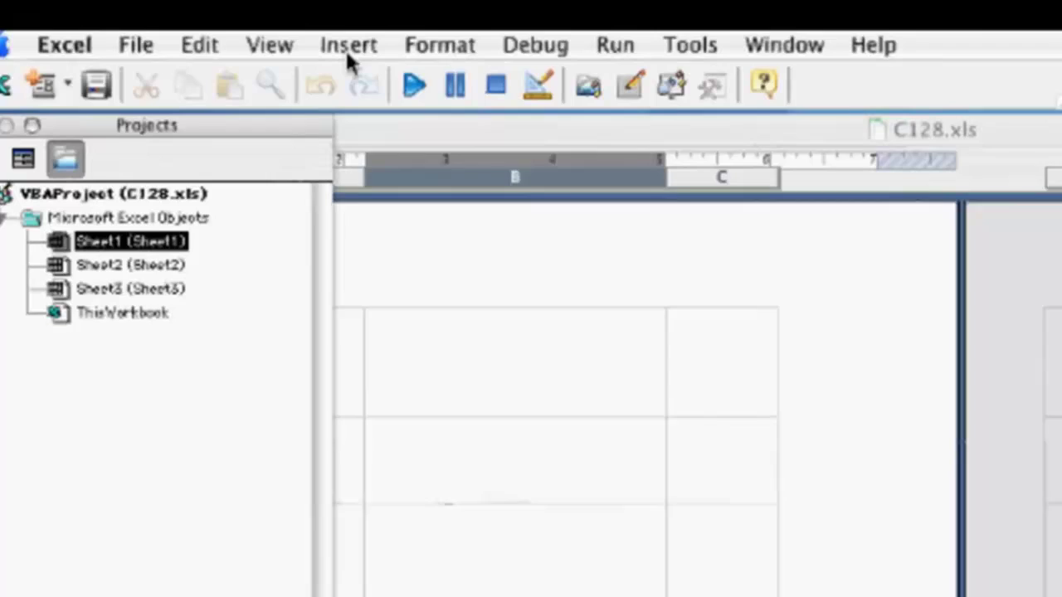
Insert a new Module1 and paste the copied IDAutomation VBA code into it.
{"action": "left_click", "coordinate": [352, 46]}
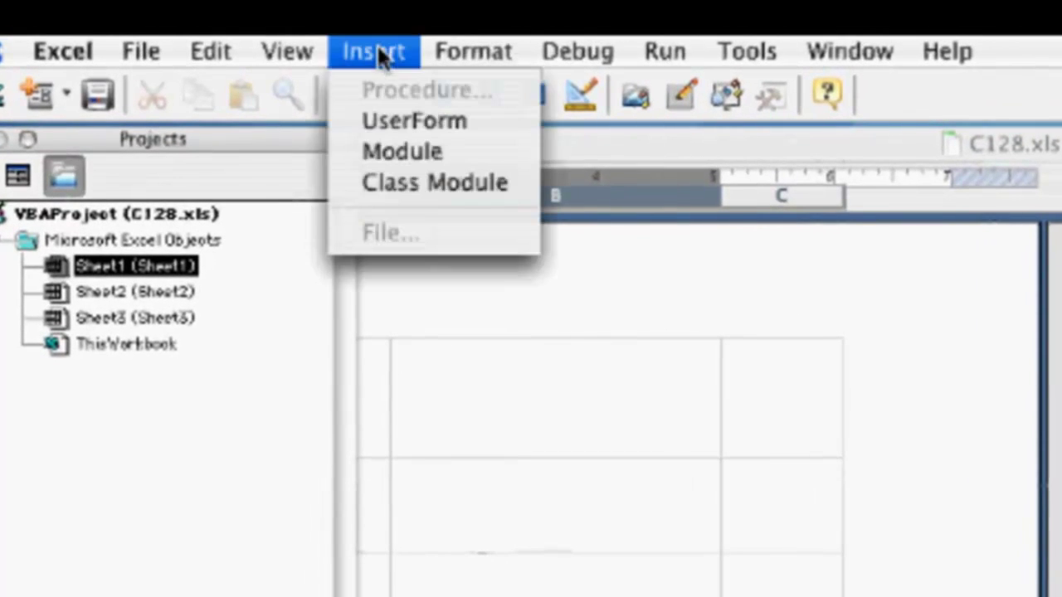
{"action": "left_click", "coordinate": [384, 154]}
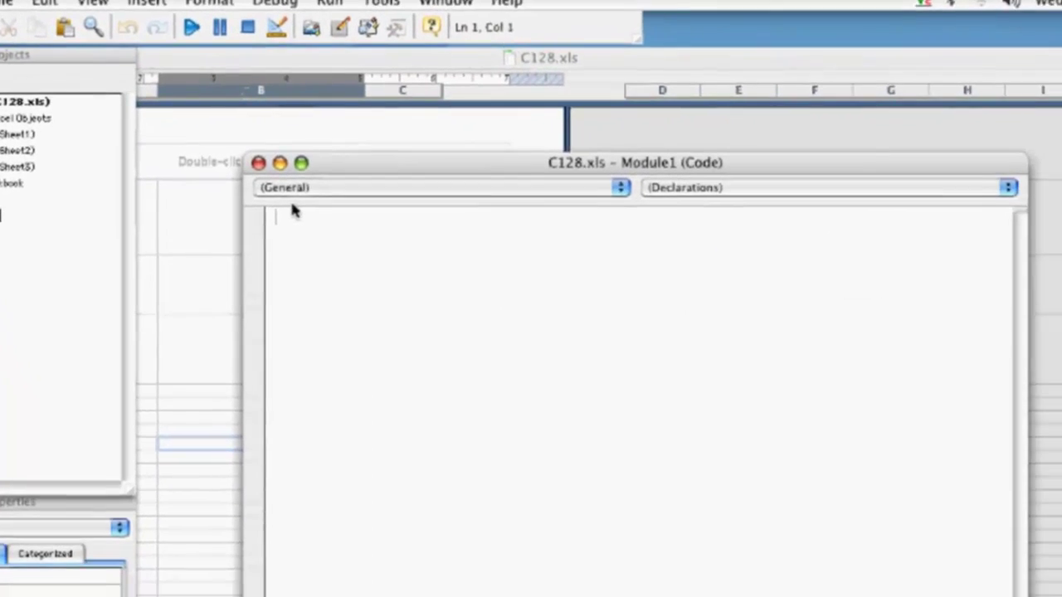
{"action": "right_click", "coordinate": [466, 321]}
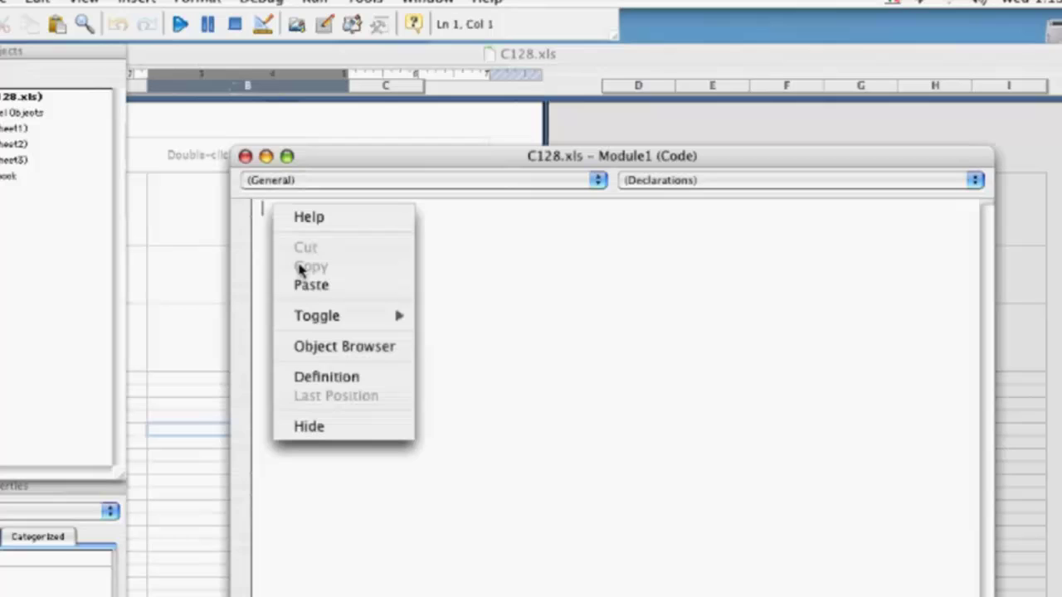
{"action": "left_click", "coordinate": [305, 285]}
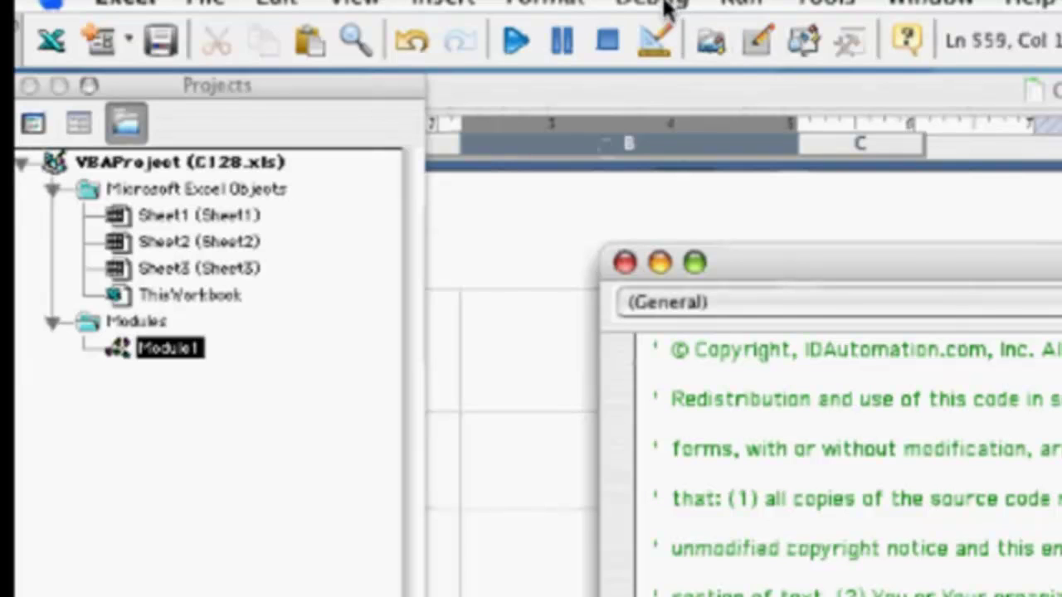
Compile the VBA project and minimise the Module1 code window.
{"action": "left_click", "coordinate": [662, 4]}
{"action": "left_click", "coordinate": [669, 37]}
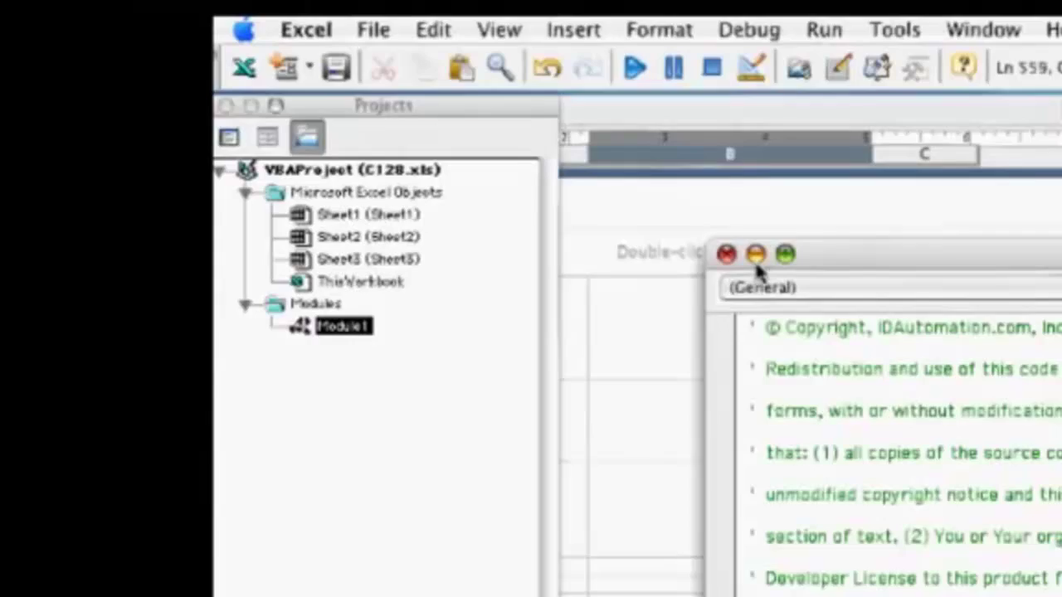
{"action": "left_click", "coordinate": [755, 253]}
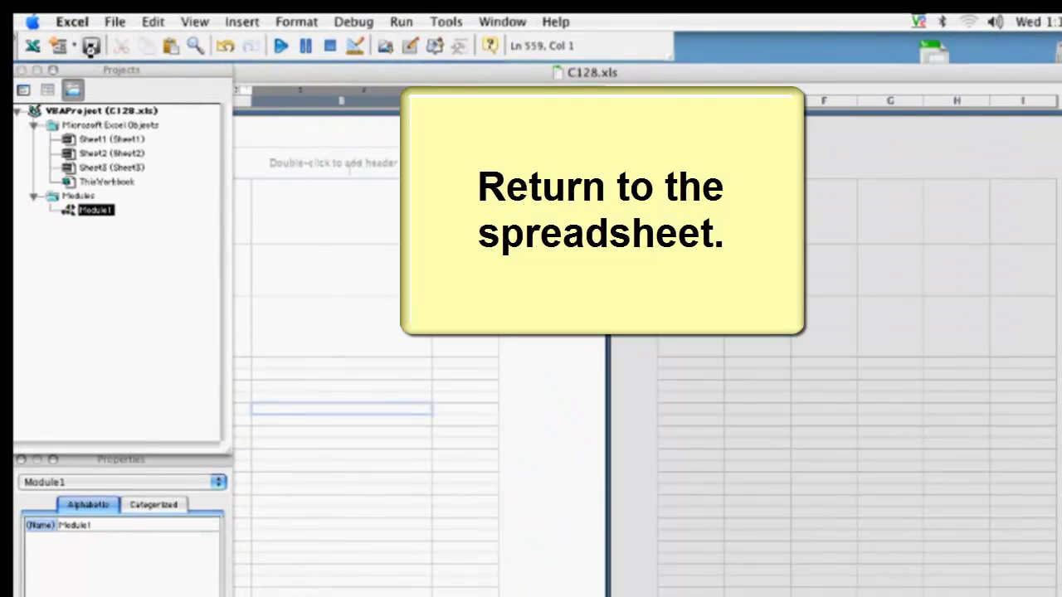
Close the Visual Basic Editor, return to the C128.xls sheet, and select cell B1.
{"action": "left_click", "coordinate": [91, 46]}
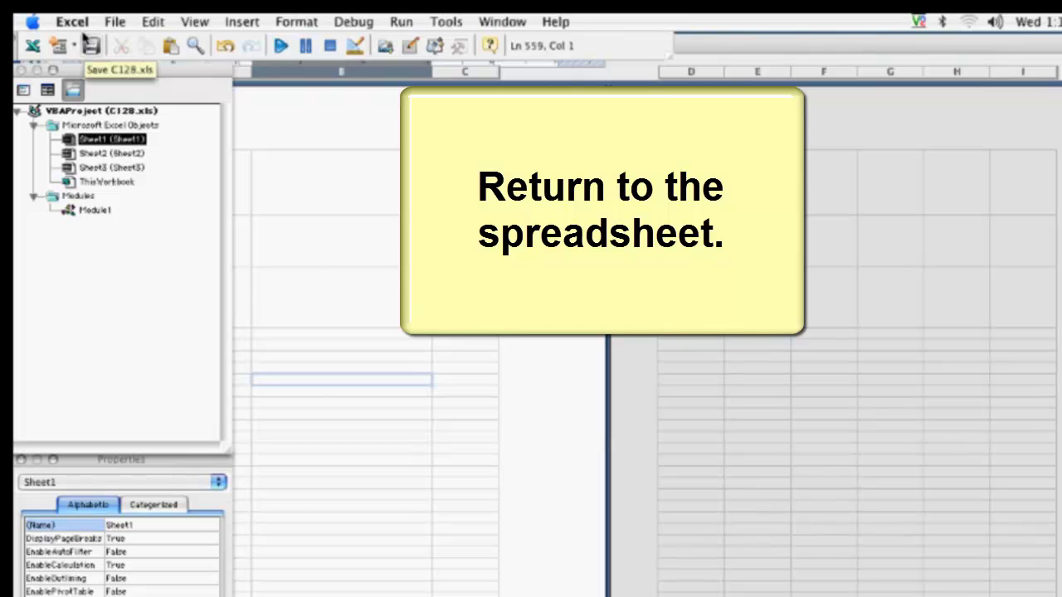
{"action": "left_click", "coordinate": [73, 22]}
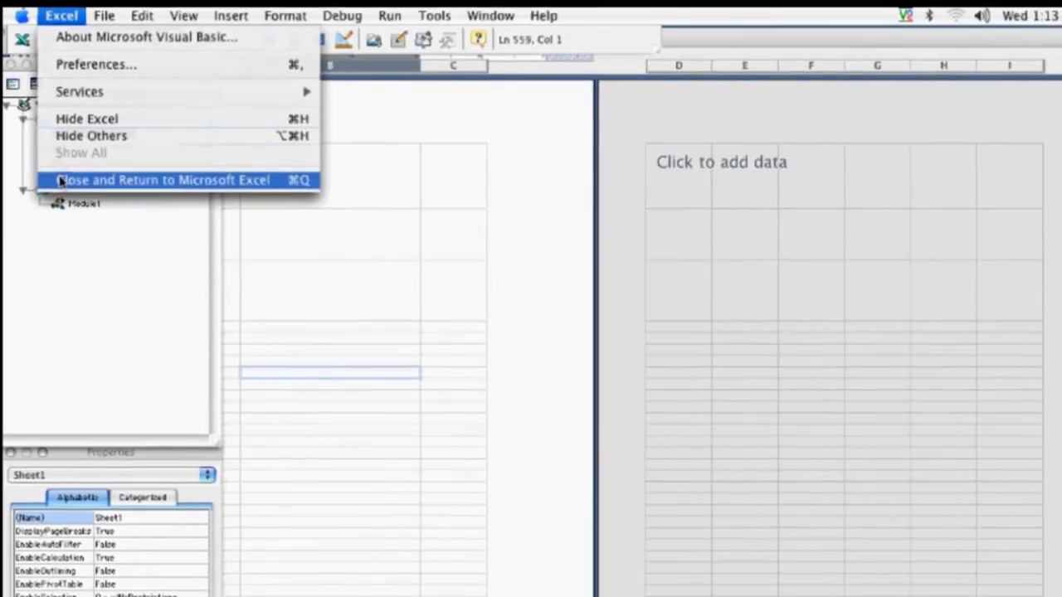
{"action": "left_click", "coordinate": [71, 186]}
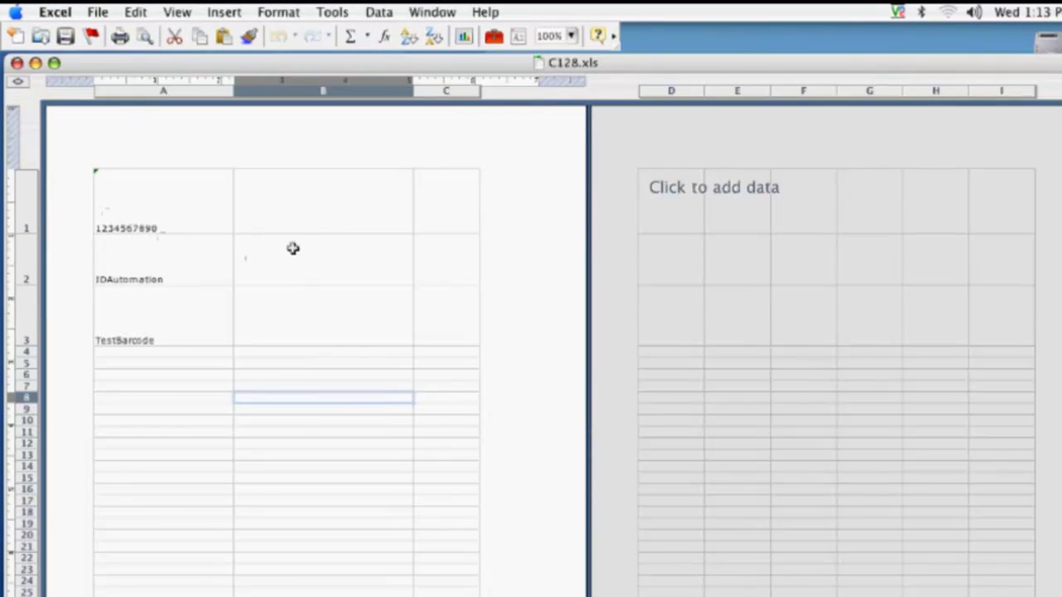
{"action": "left_click", "coordinate": [273, 221]}
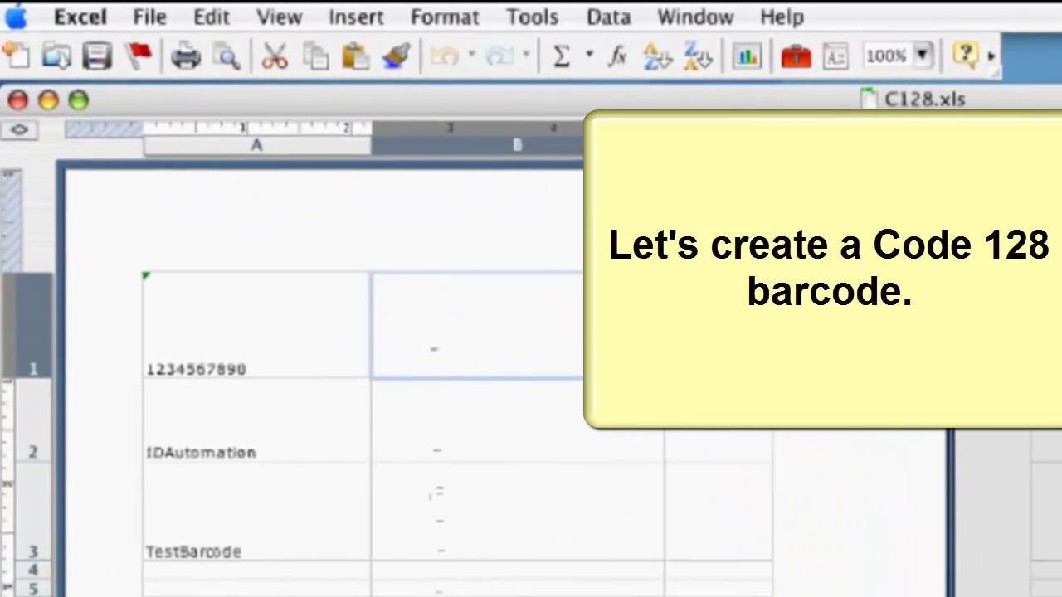
{"action": "type", "text": "=id"}
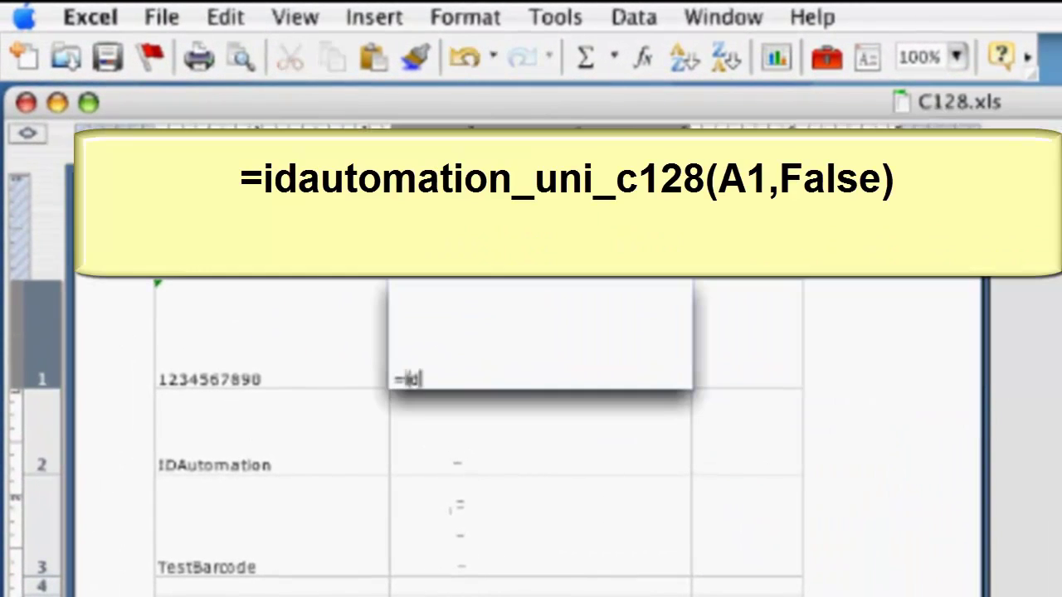
{"action": "type", "text": "automation"}
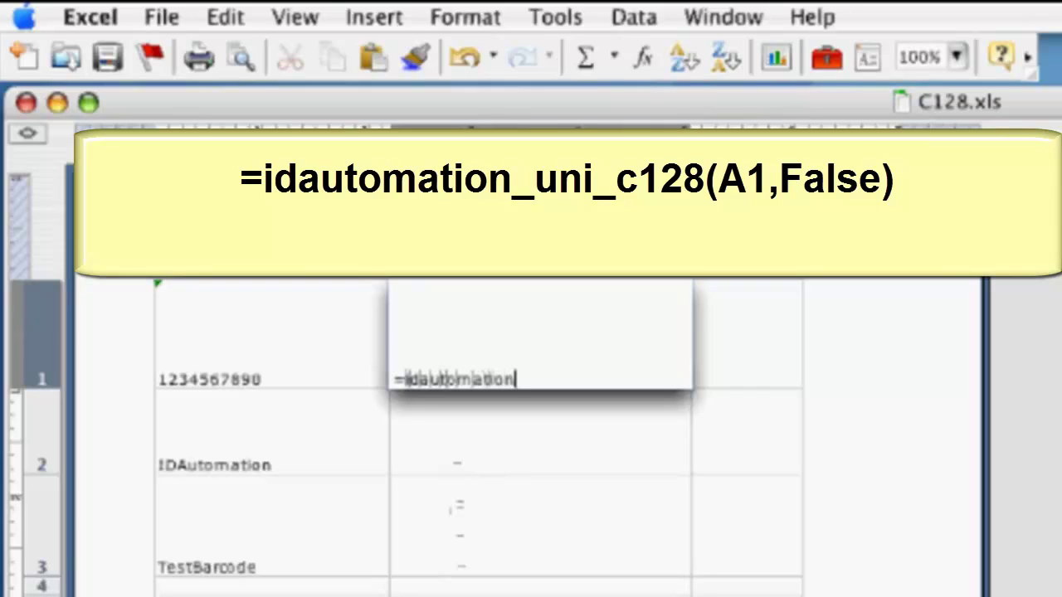
{"action": "type", "text": "_uni_c"}
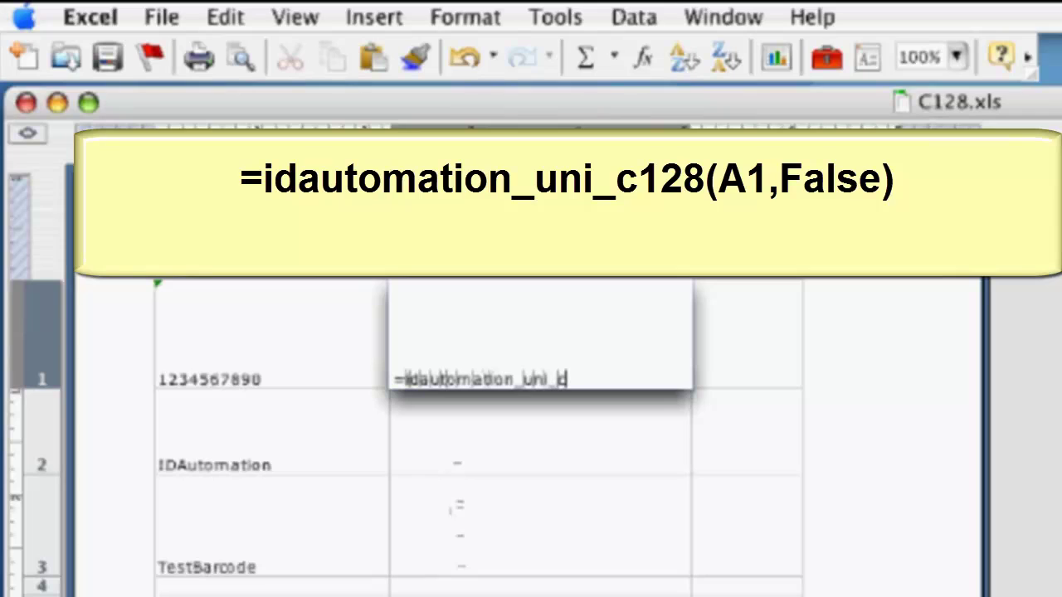
{"action": "type", "text": "128(A"}
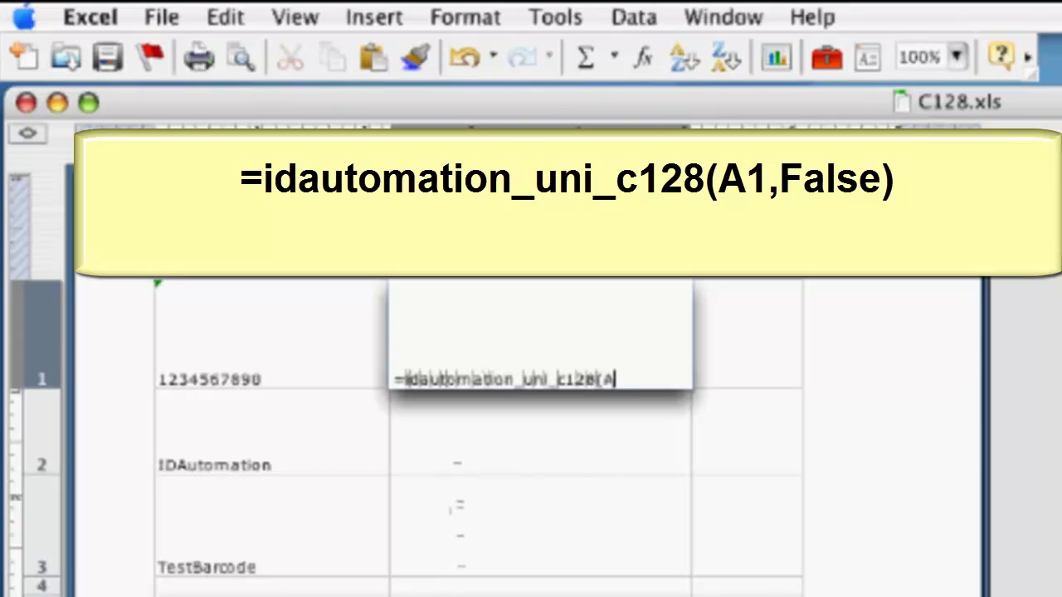
{"action": "type", "text": "1"}
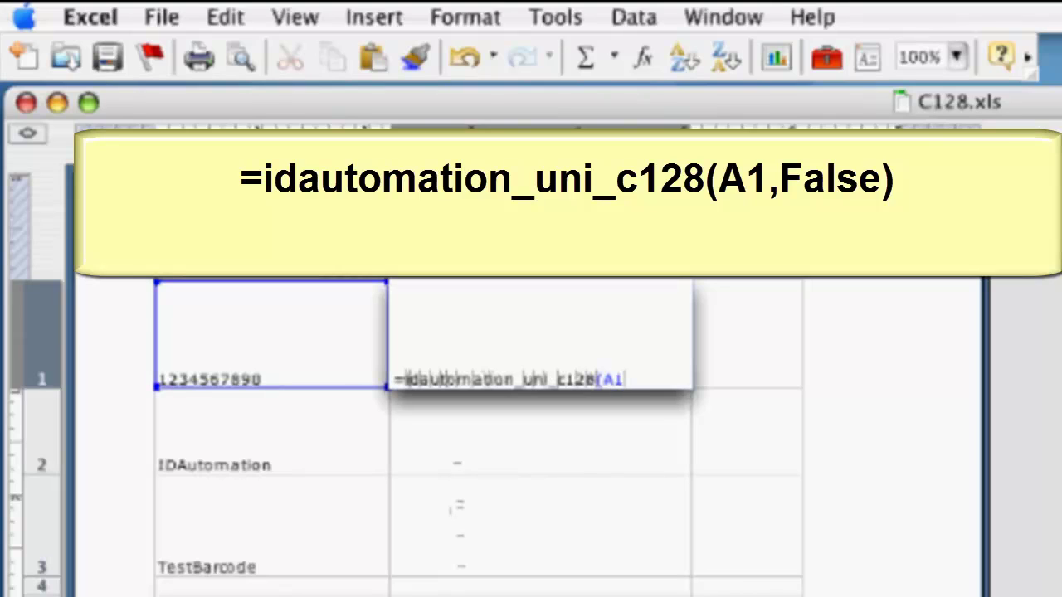
{"action": "type", "text": ",False"}
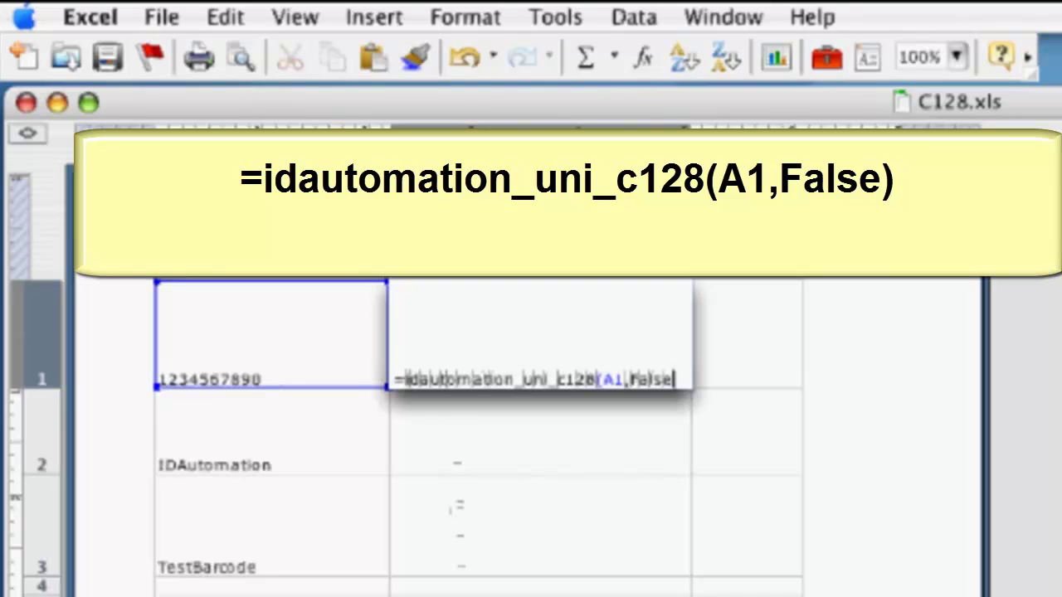
{"action": "type", "text": ")"}
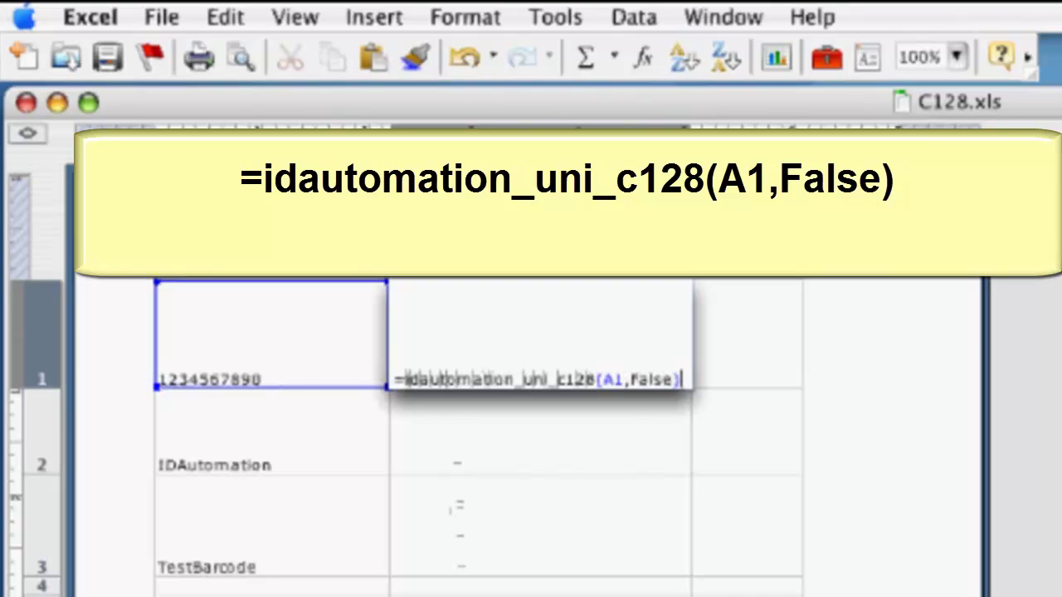
{"action": "key", "text": "Return"}
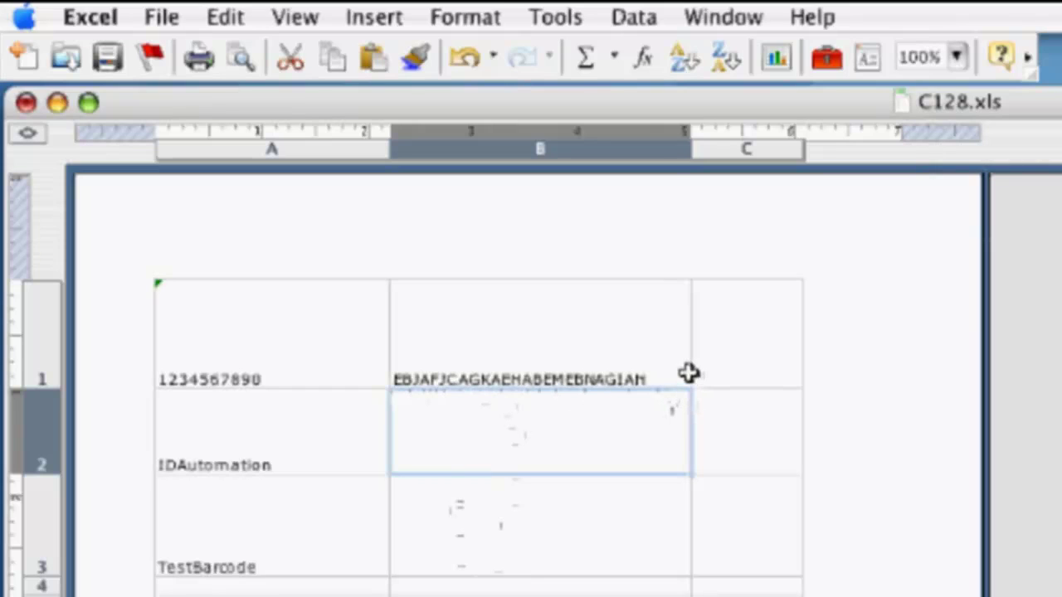
Fill the B1 encoding formula down through B3 for IDAutomation and TestBarcode.
{"action": "left_click", "coordinate": [689, 378]}
{"action": "left_click_drag", "start_coordinate": [689, 388], "coordinate": [678, 531]}
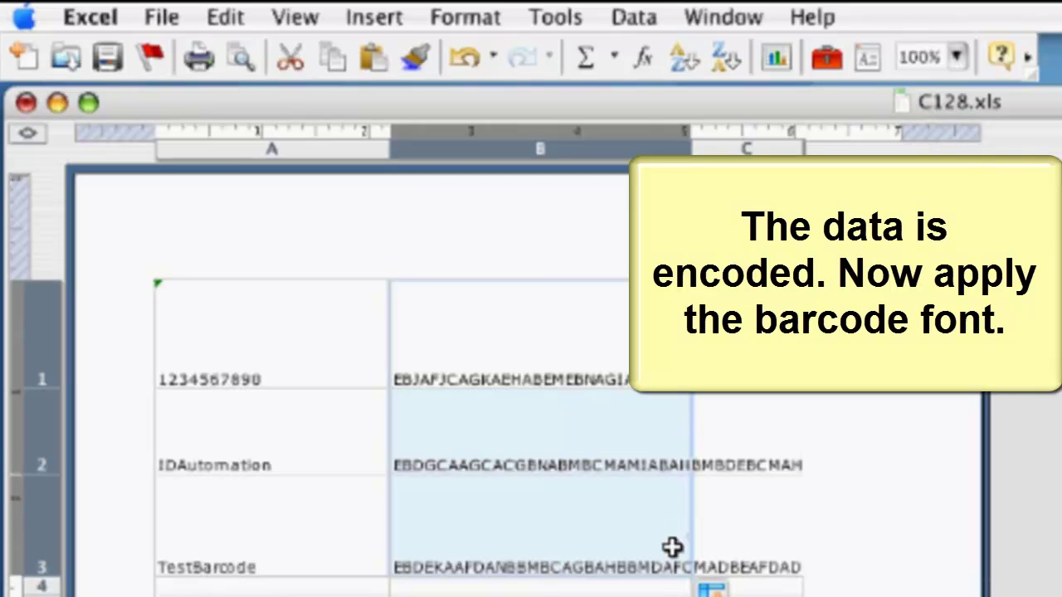
{"action": "left_click", "coordinate": [682, 589]}
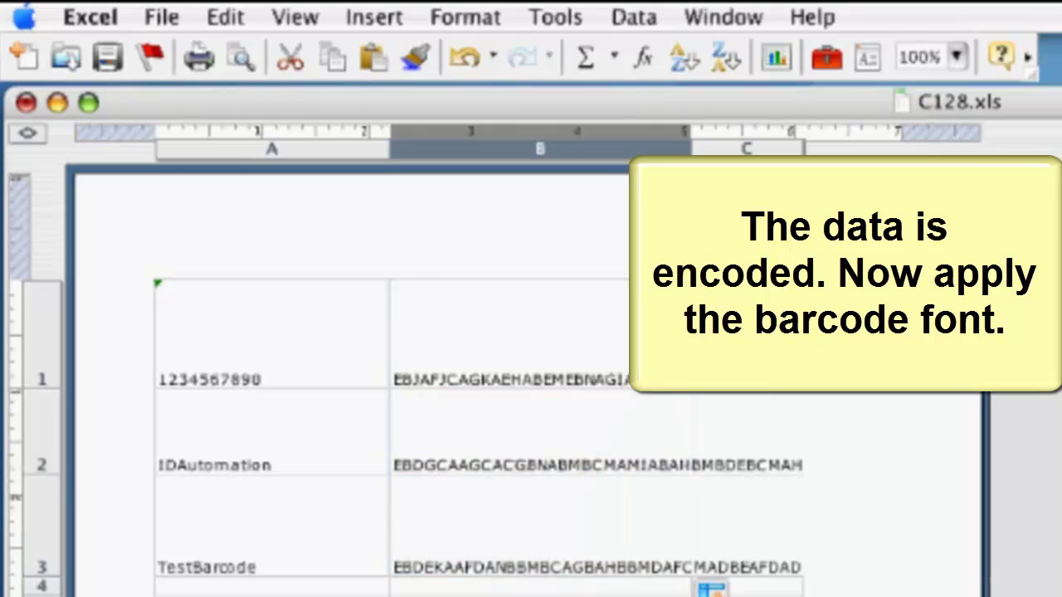
Show the Pick From List entries for B1, then dismiss it leaving B1 unchanged.
{"action": "left_click", "coordinate": [517, 361]}
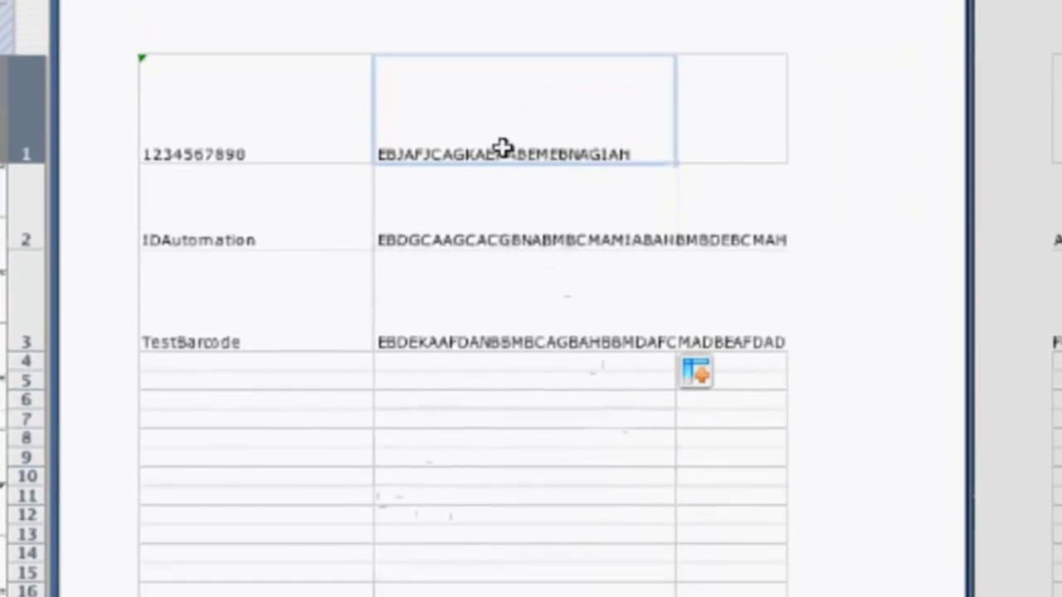
{"action": "right_click", "coordinate": [503, 148]}
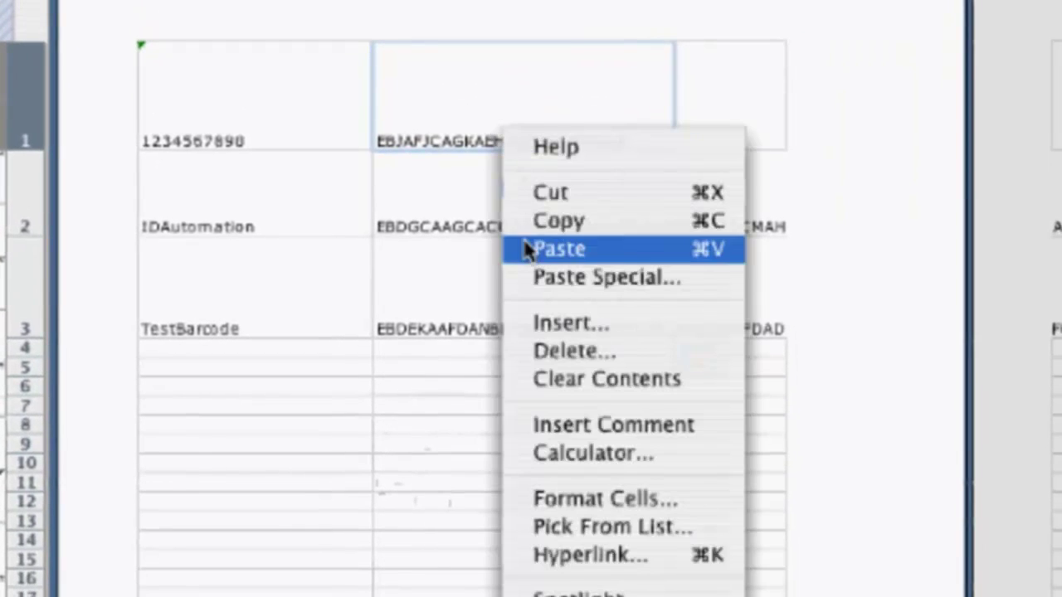
{"action": "left_click", "coordinate": [563, 526]}
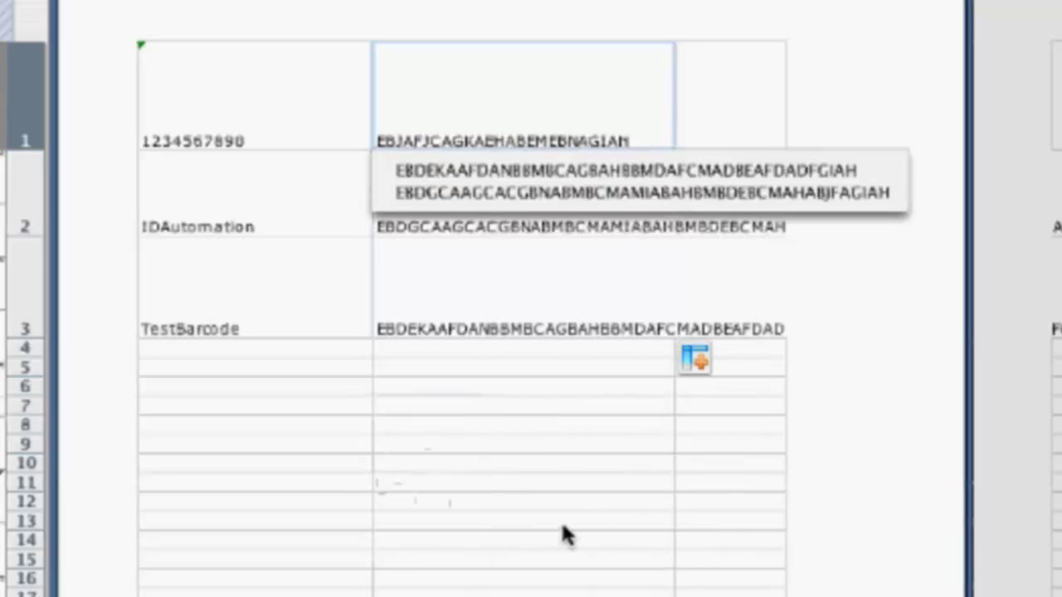
{"action": "left_click", "coordinate": [548, 121]}
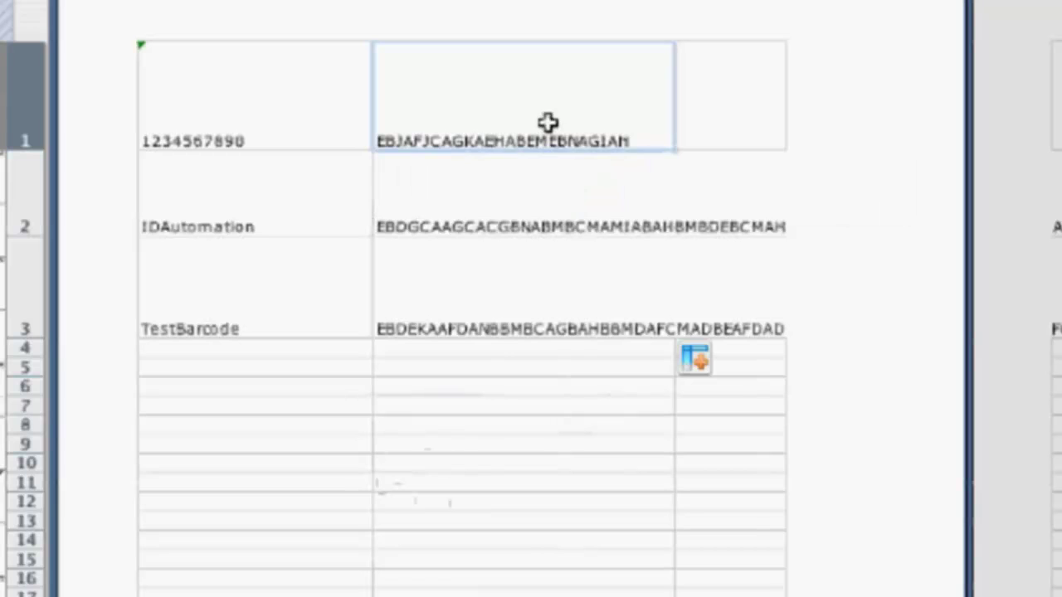
Format cell B1 with the IDAutomation Uni XS font so it renders as a barcode.
{"action": "right_click", "coordinate": [548, 122]}
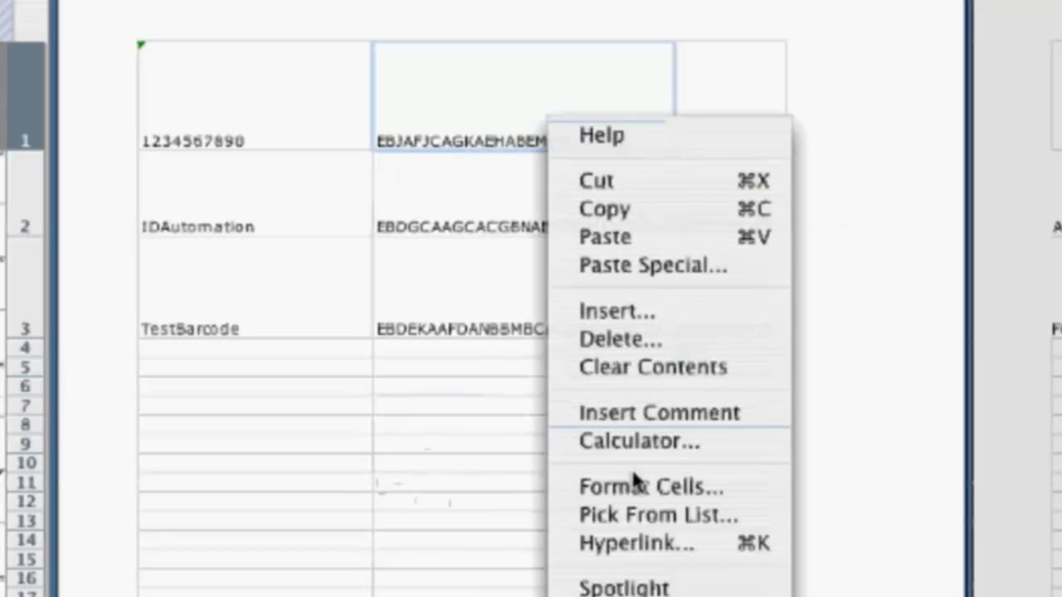
{"action": "left_click", "coordinate": [635, 489]}
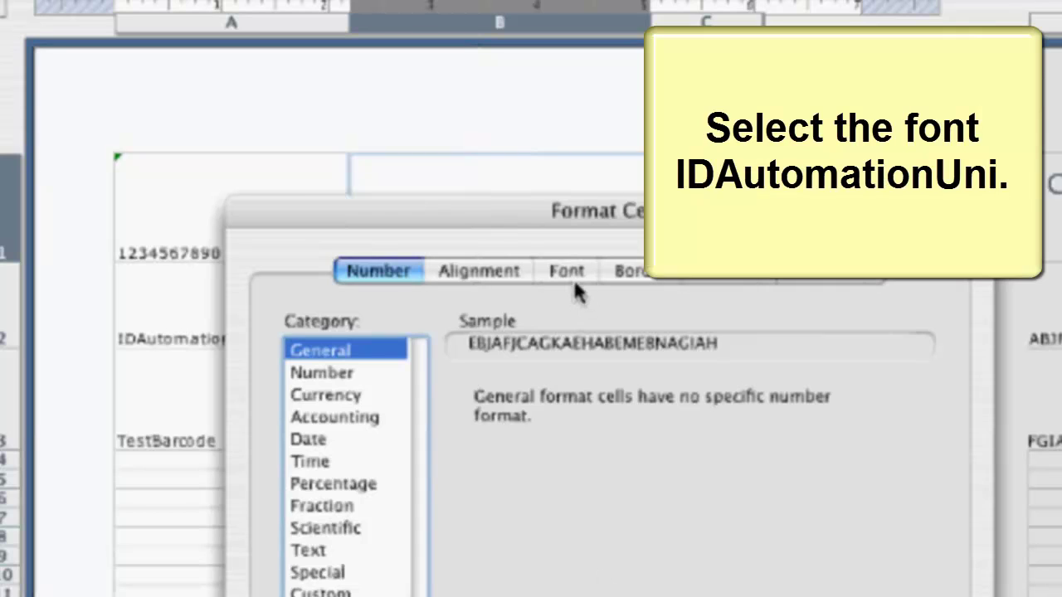
{"action": "left_click", "coordinate": [569, 275]}
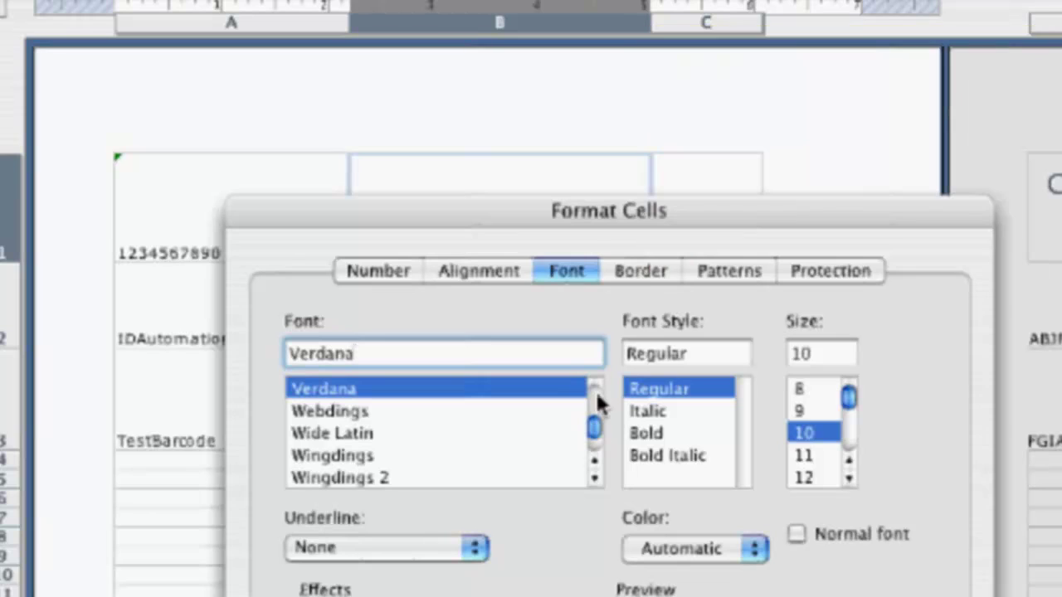
{"action": "left_click_drag", "start_coordinate": [599, 428], "coordinate": [599, 419]}
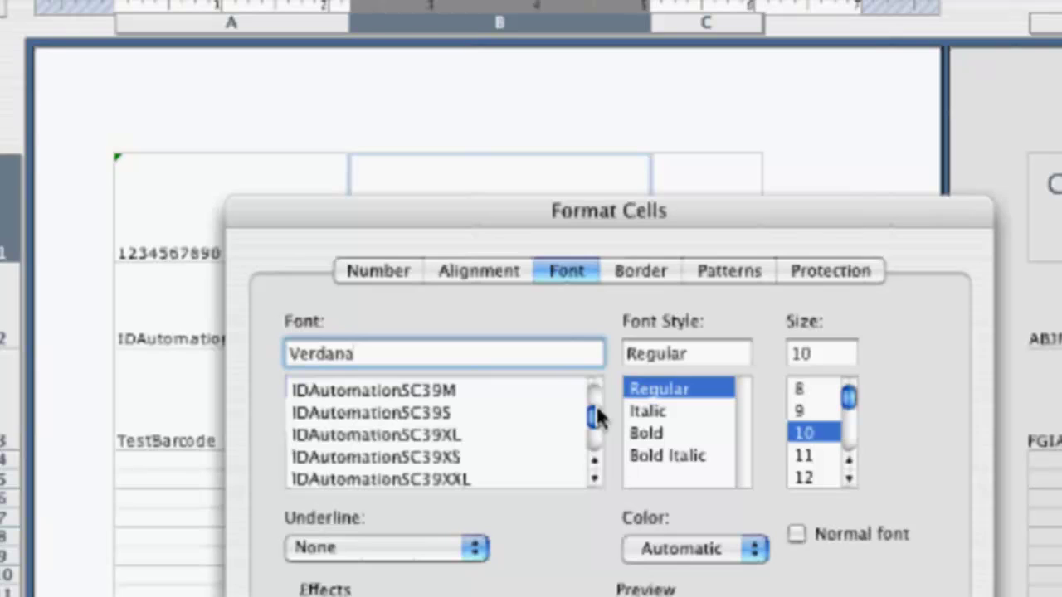
{"action": "left_click_drag", "start_coordinate": [599, 419], "coordinate": [599, 423]}
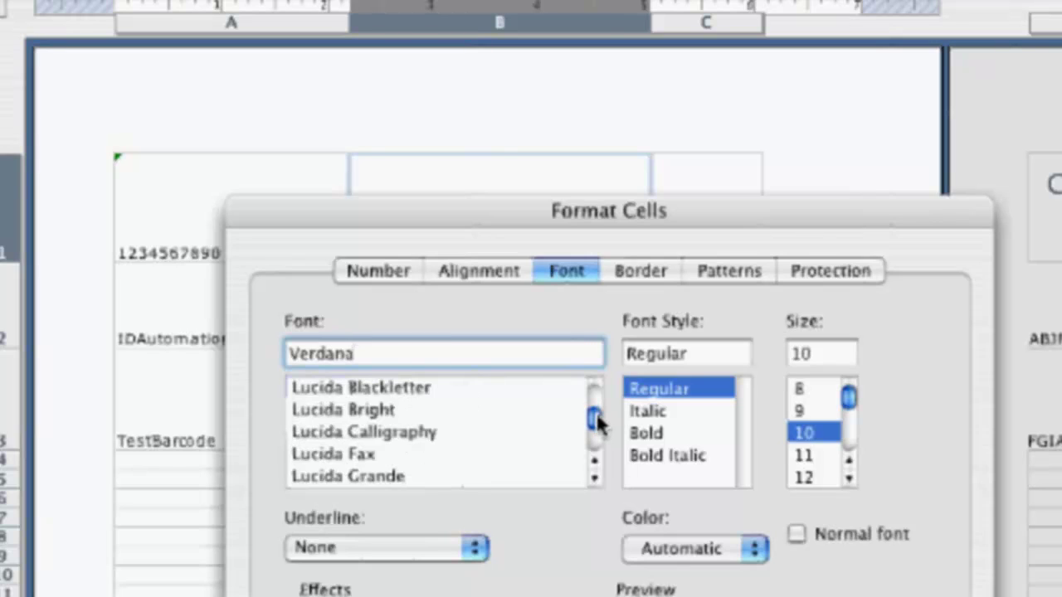
{"action": "left_click_drag", "start_coordinate": [595, 412], "coordinate": [596, 413]}
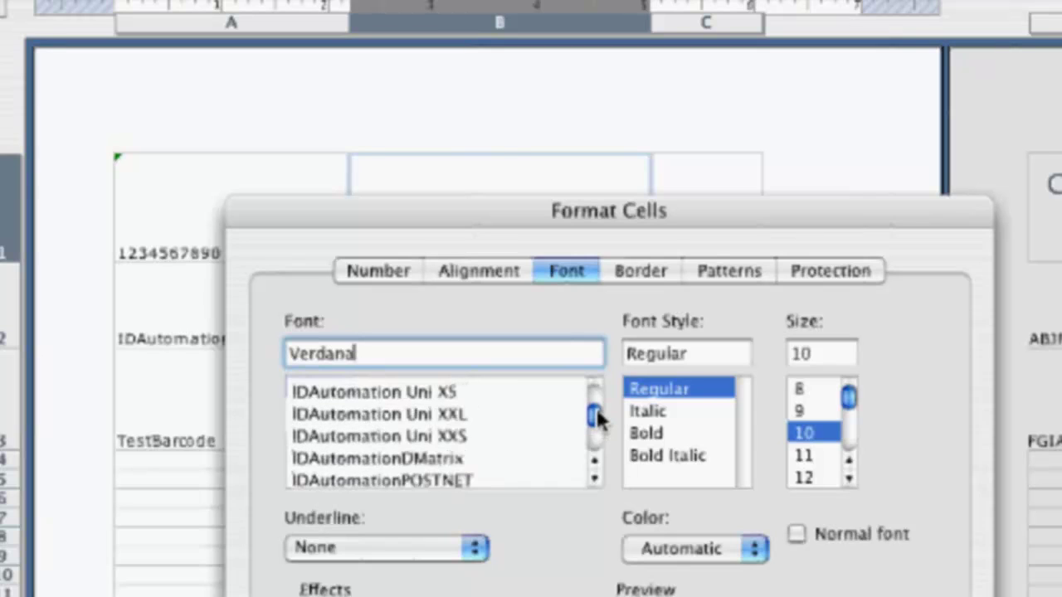
{"action": "left_click", "coordinate": [446, 392]}
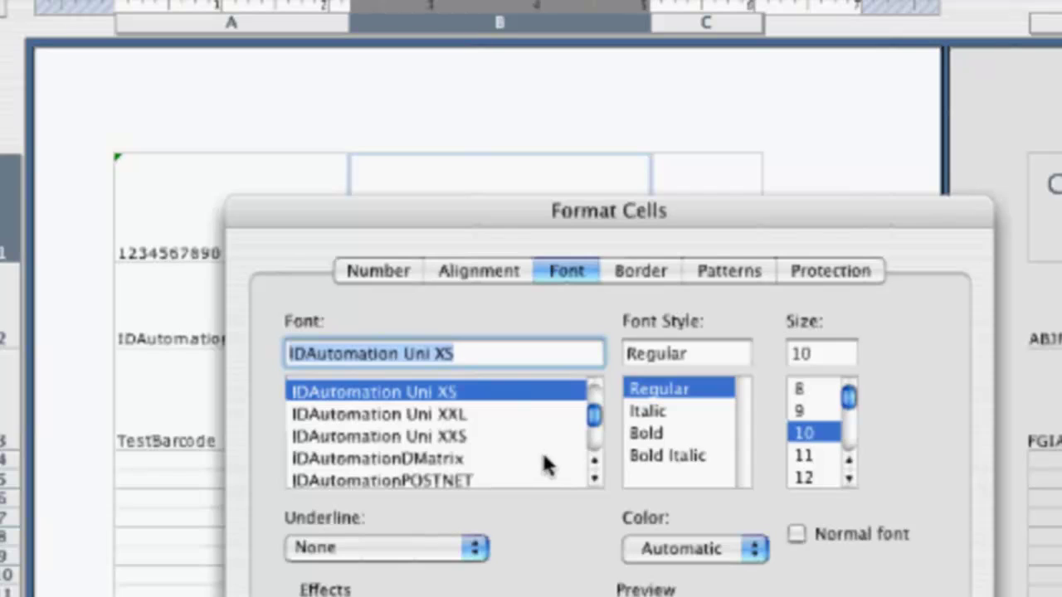
{"action": "key", "text": "Return"}
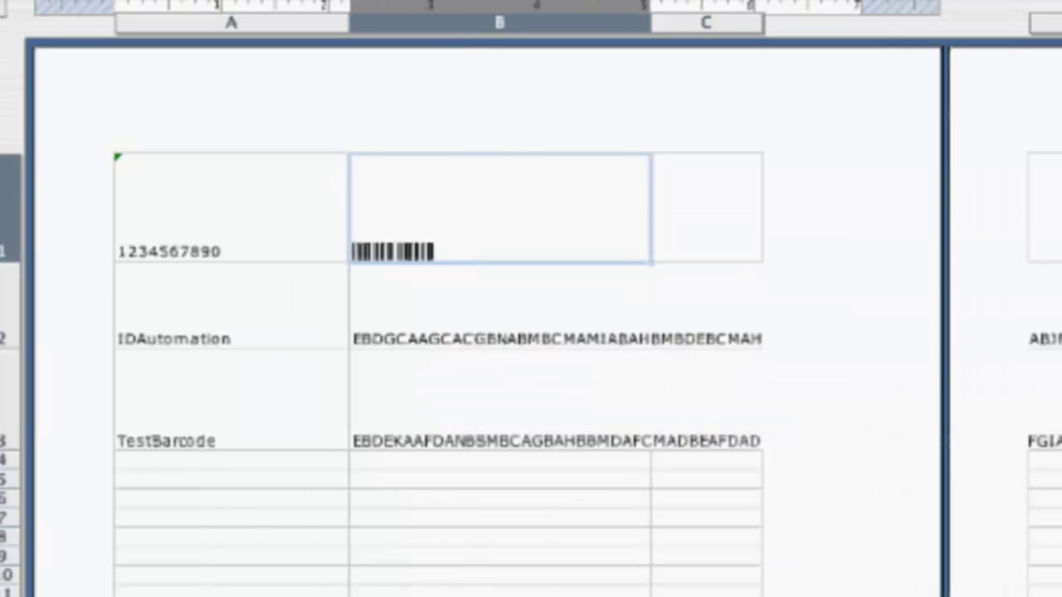